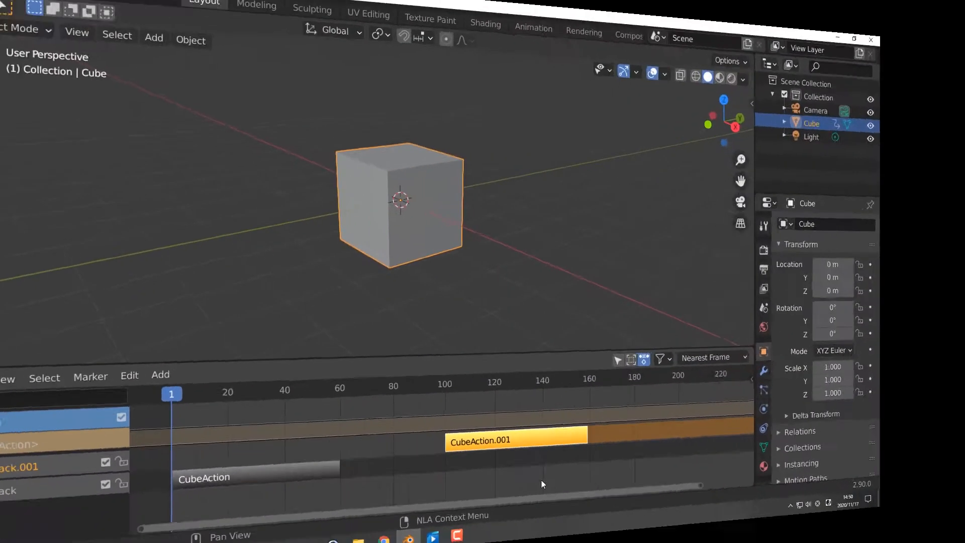
Step: Play the cube's Y-axis rotation animation and examine its keyframes at frames 1 and 60
key("space")
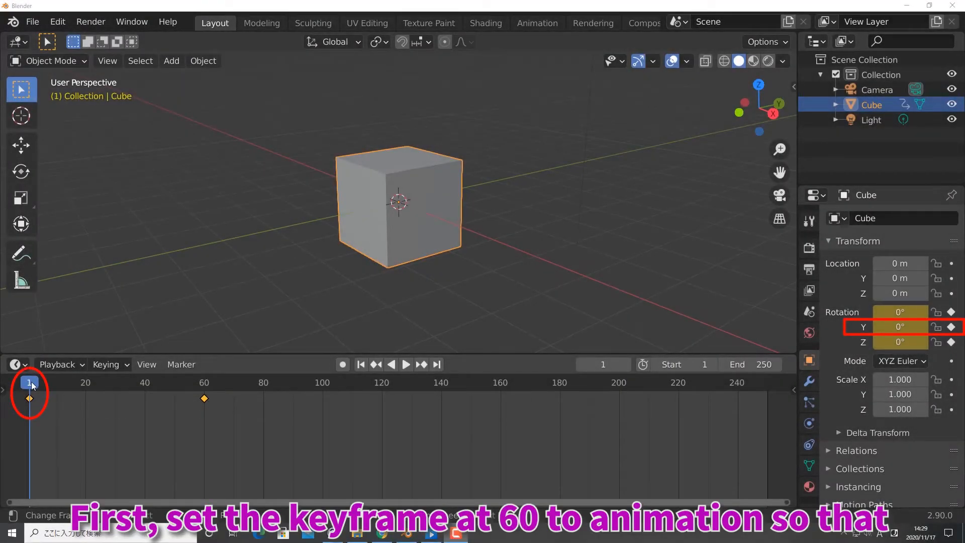
key("space")
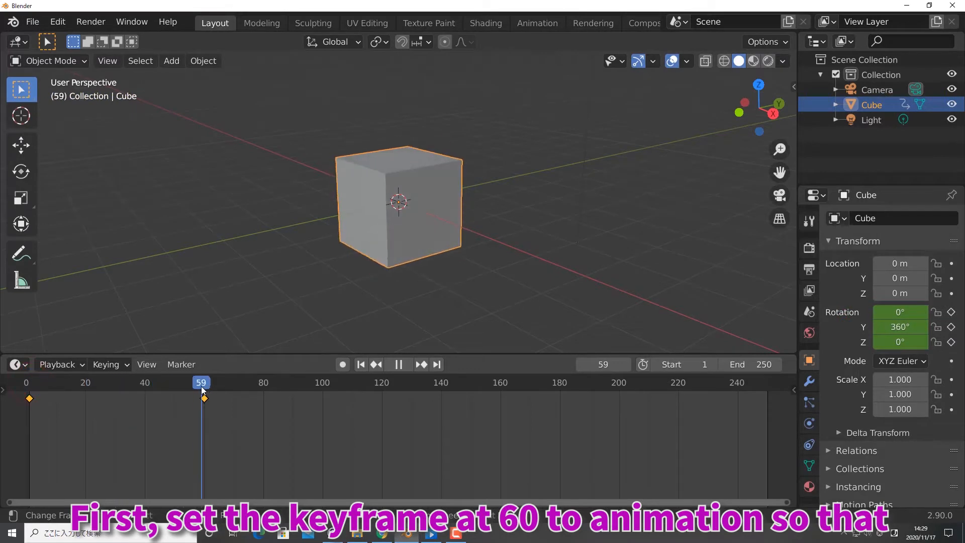
left_click_drag(202, 387, 206, 387)
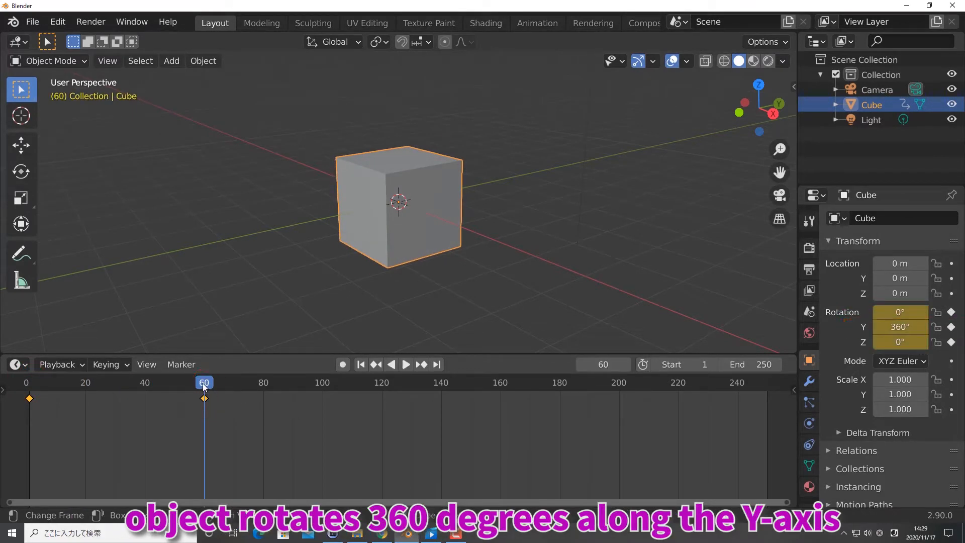
left_click_drag(204, 387, 30, 395)
key("space")
key("space")
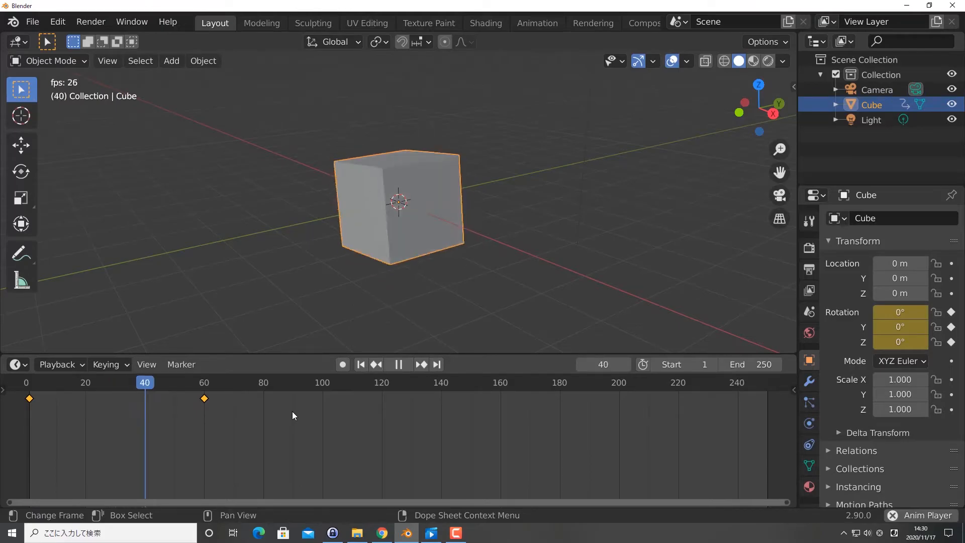
key("space")
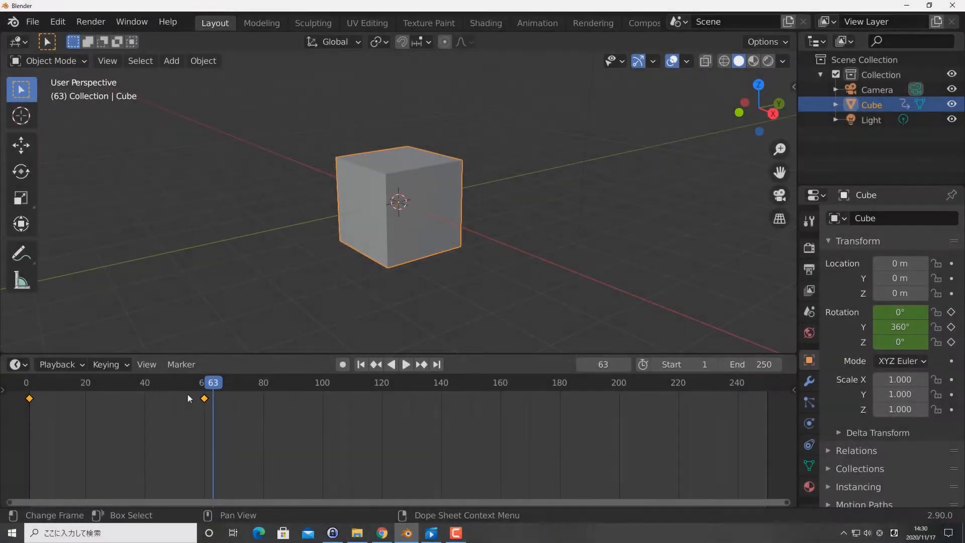
Step: Switch the timeline area to the Nonlinear Animation editor and set the current frame to 1
left_click(15, 364)
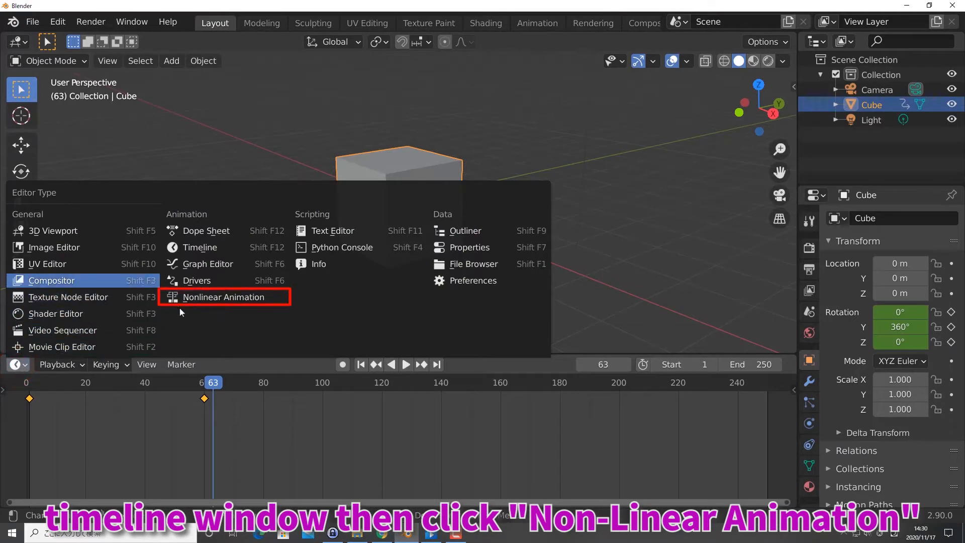
left_click(206, 298)
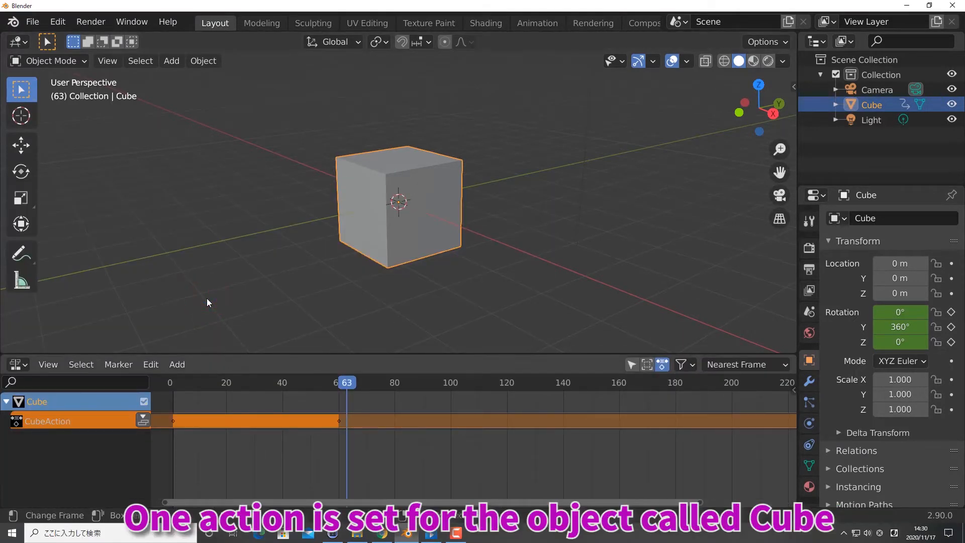
left_click_drag(342, 382, 174, 394)
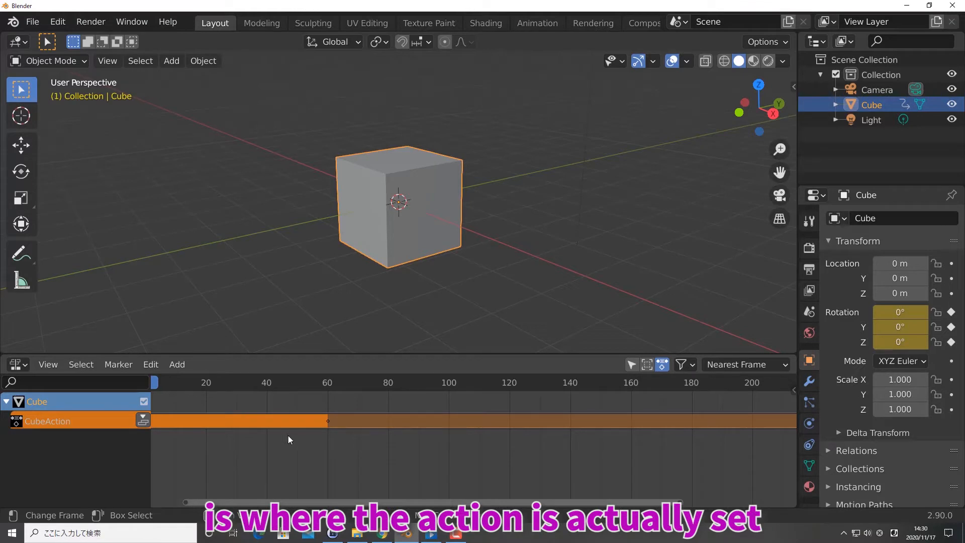
Step: Push the CubeAction down into an editable strip on its own NLA track
left_click_drag(328, 501, 281, 505)
scroll(281, 506, "down", 2)
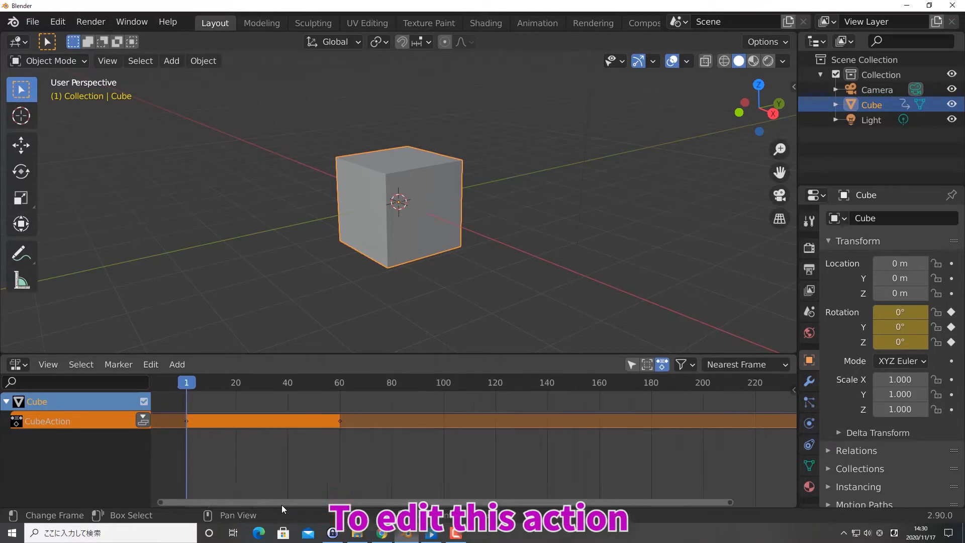
left_click(143, 420)
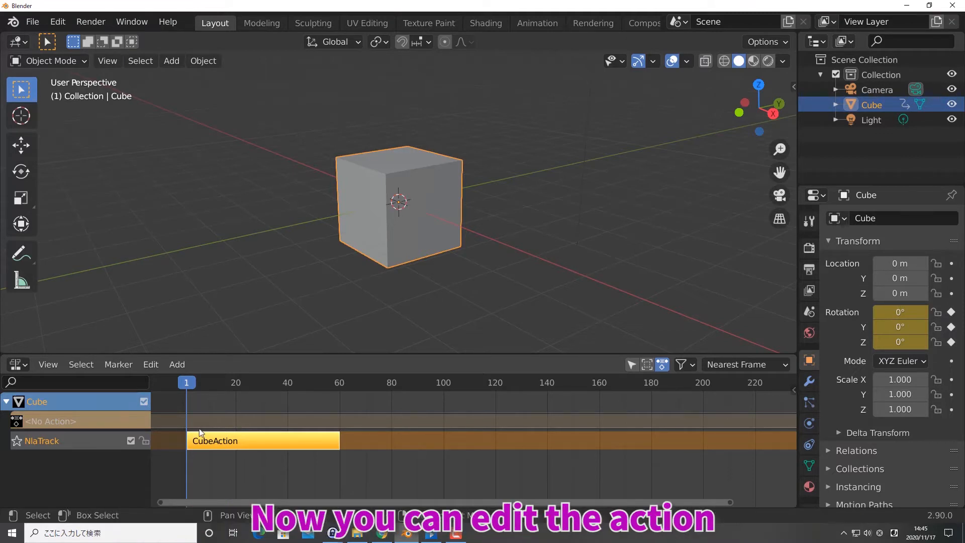
Step: Duplicate the CubeAction strip with the copy starting at frame 100, and play the animation
right_click(308, 444)
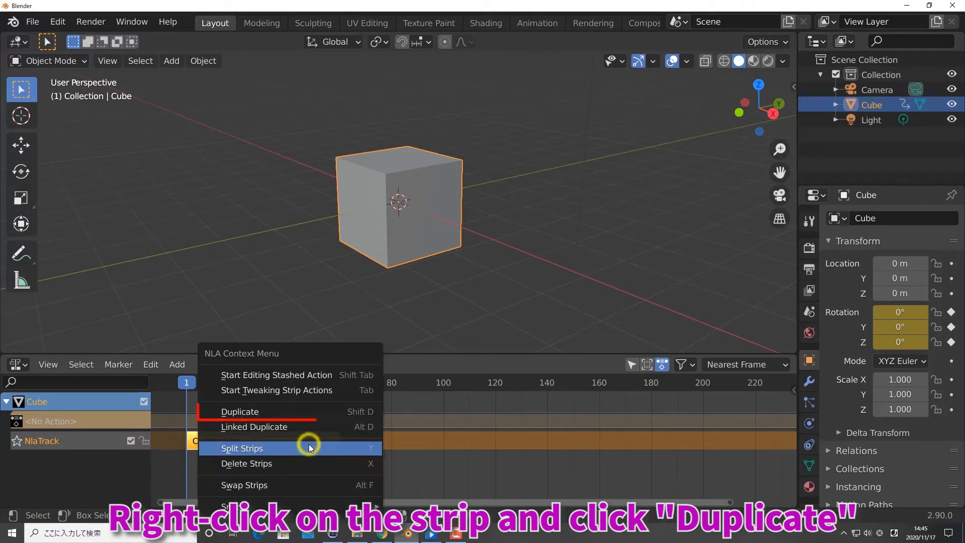
left_click(309, 412)
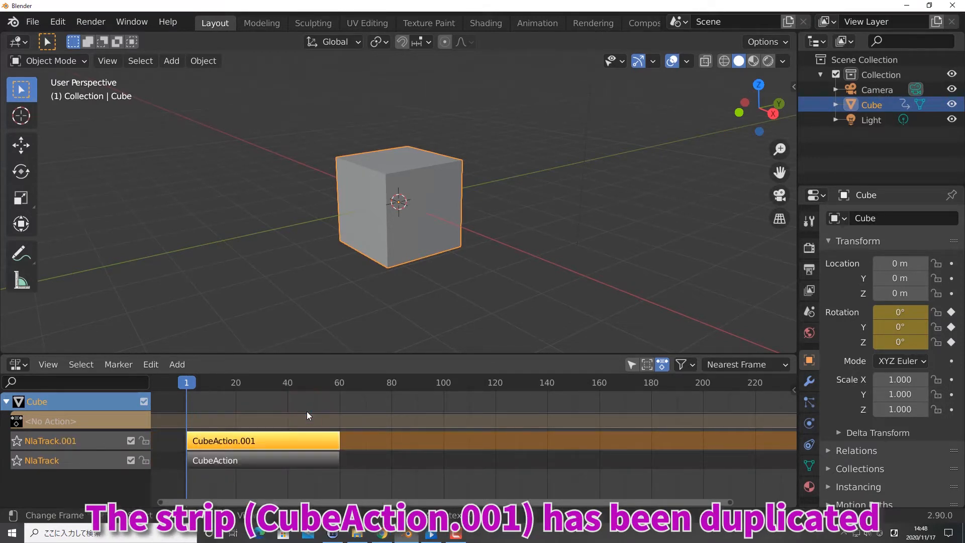
key("g")
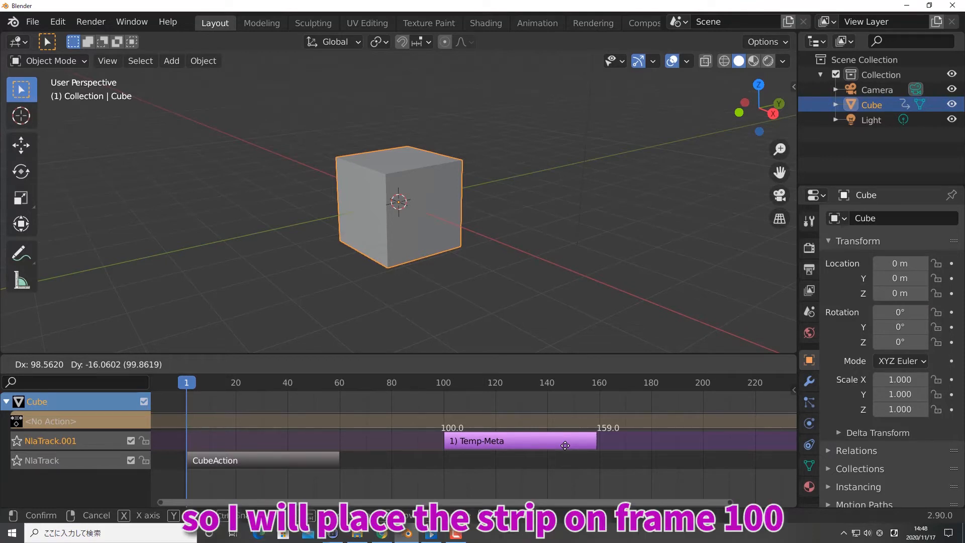
left_click(565, 446)
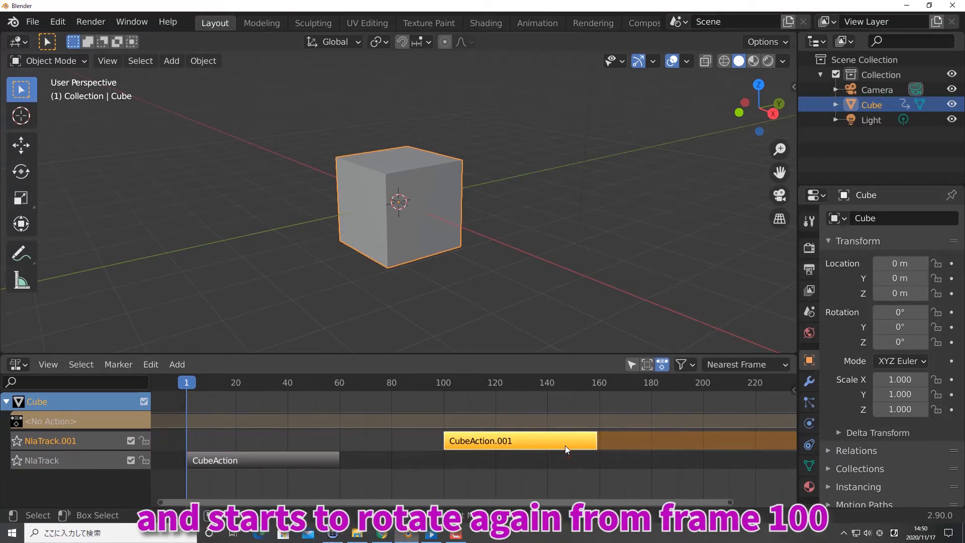
key("space")
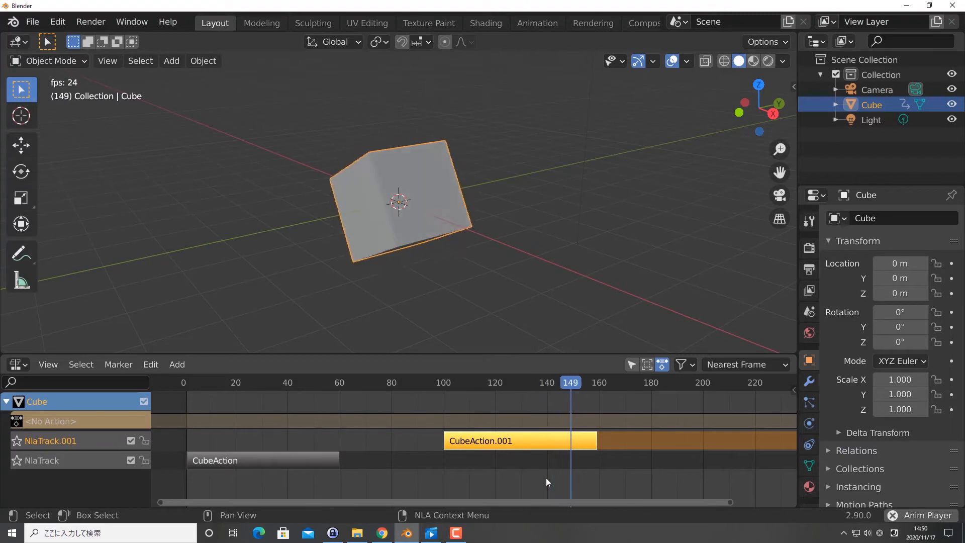
key("space")
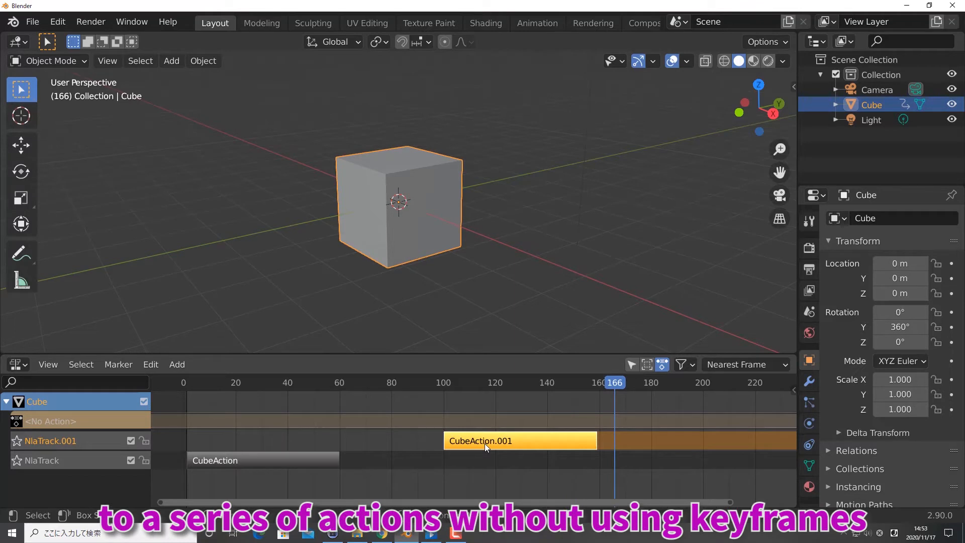
Step: Move the CubeAction.001 strip down onto NlaTrack and add a transition between it and the CubeAction strip
key("g")
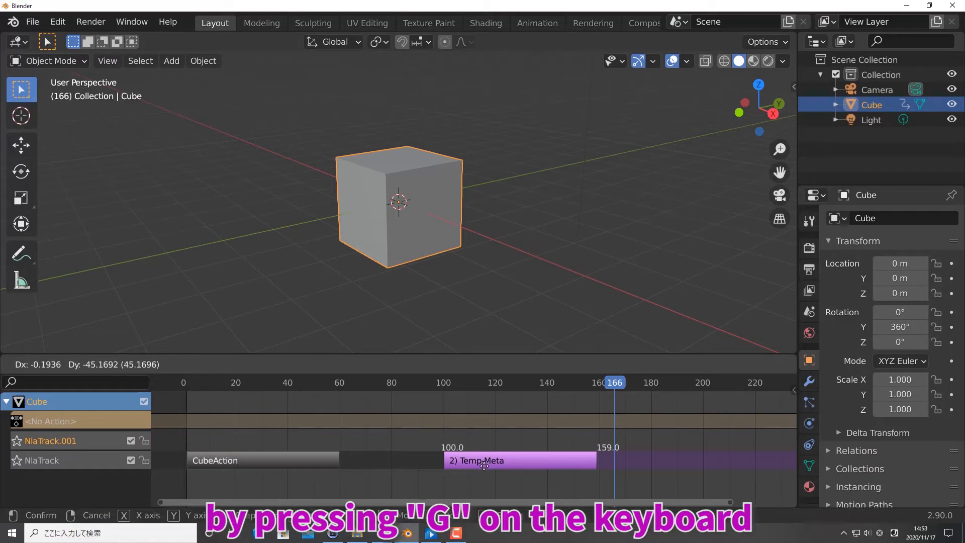
left_click(484, 466)
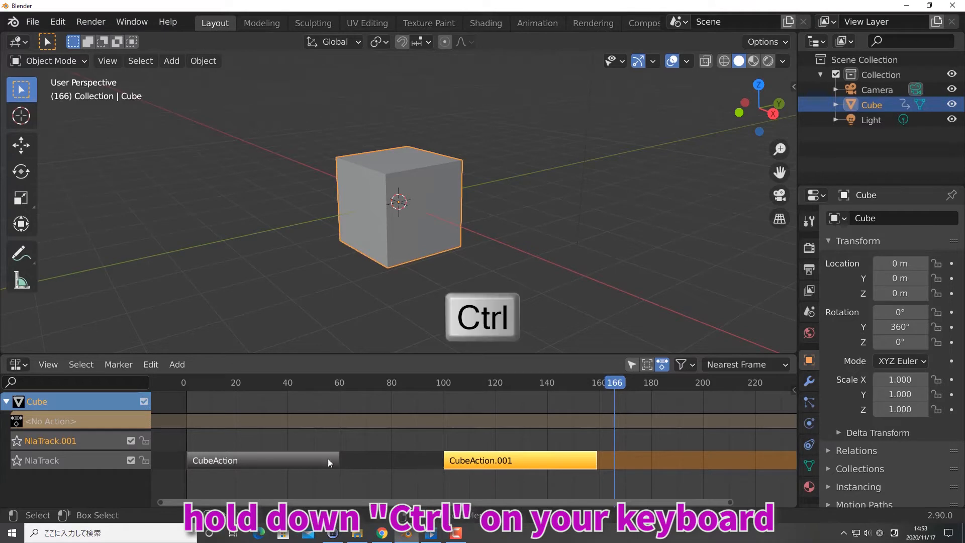
left_click(310, 461, "ctrl")
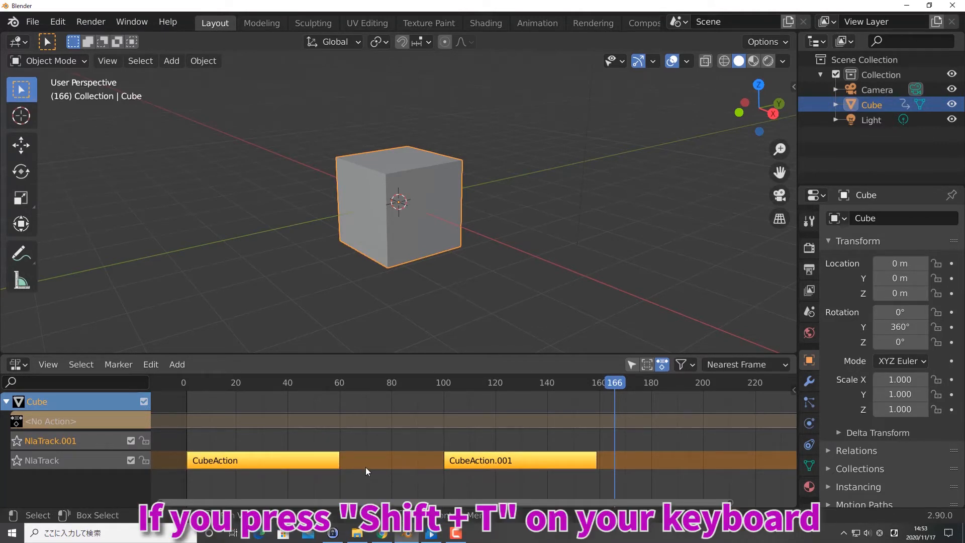
key("shift+t")
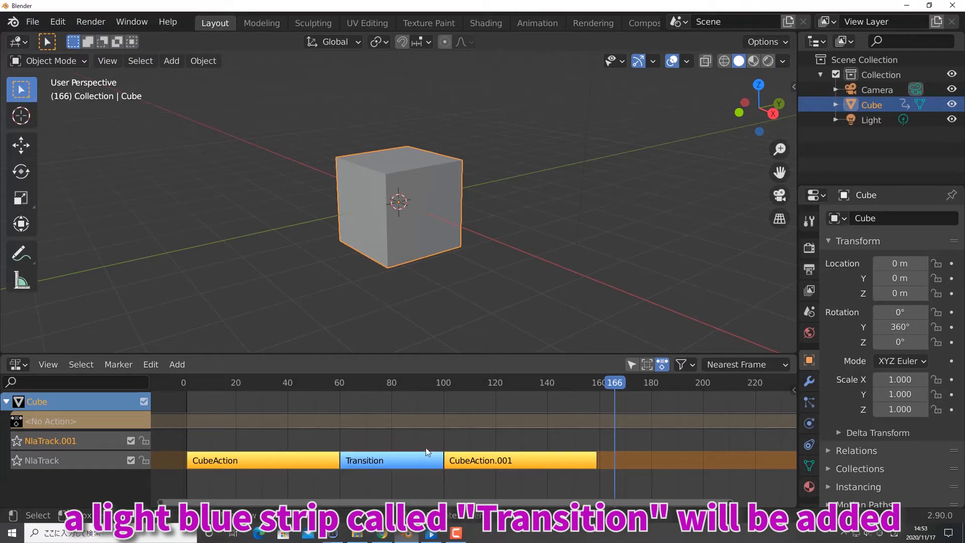
Step: Play the animation from frame 1 to check the transition, and play the example with the combined Meta strip
left_click_drag(614, 386, 186, 387)
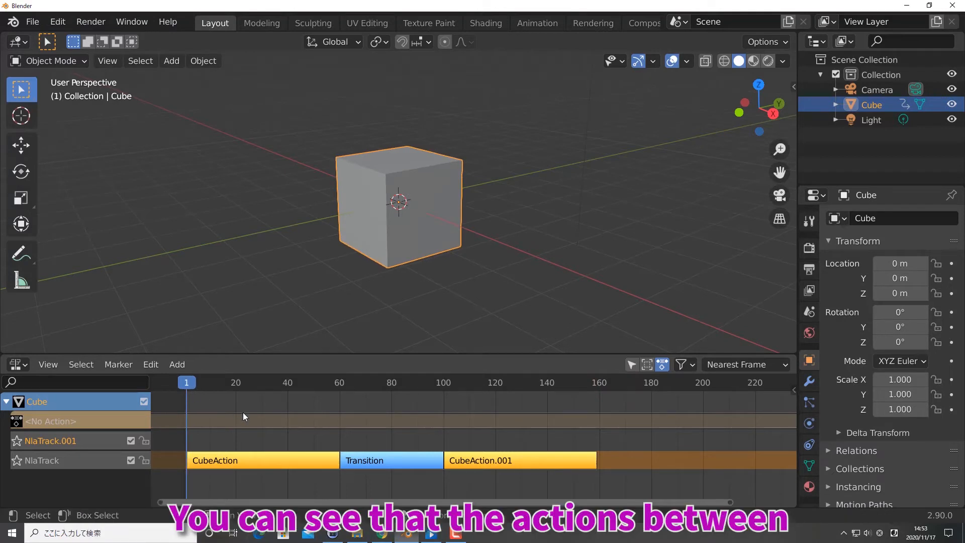
key("space")
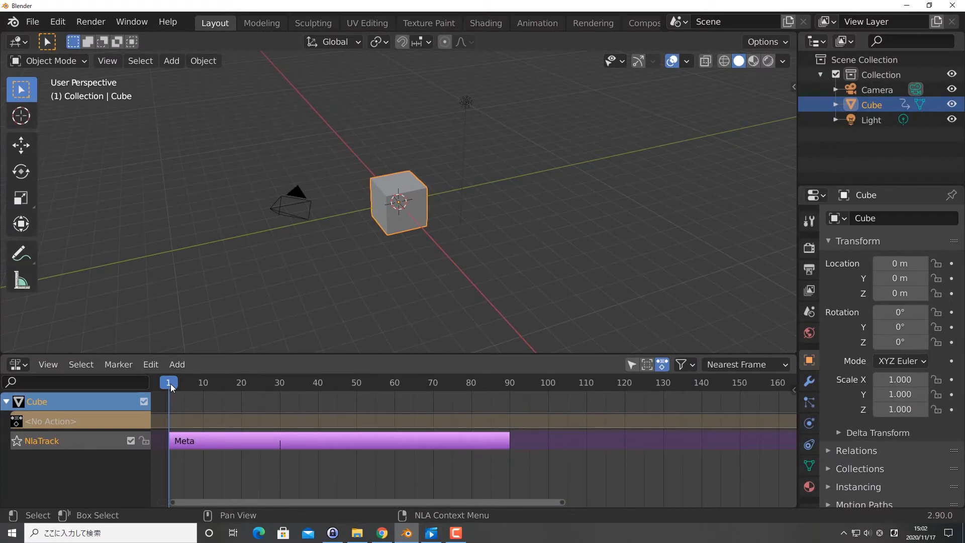
key("space")
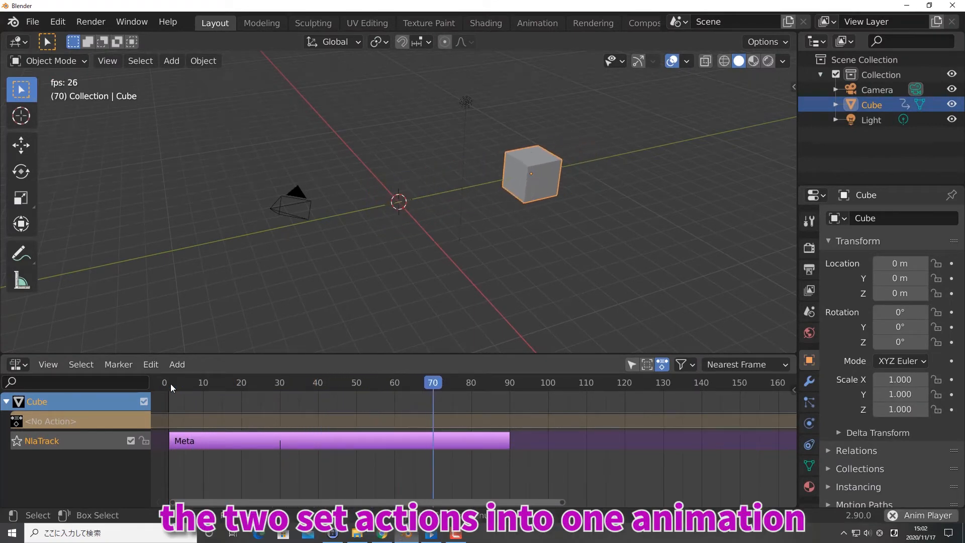
key("space")
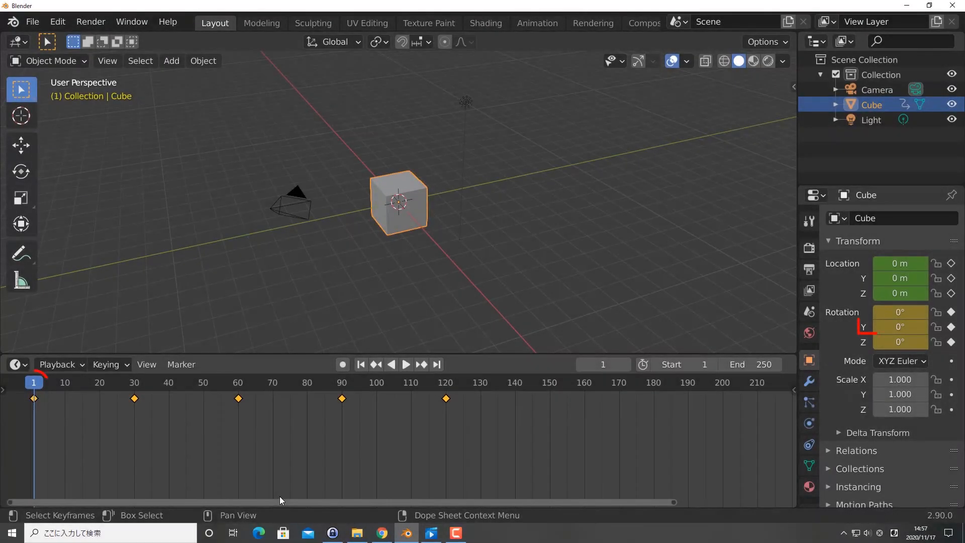
Step: Examine the cube's rotation and location keyframes at frames 30, 60, 90 and 120 by setting each as the current frame
left_click(603, 364)
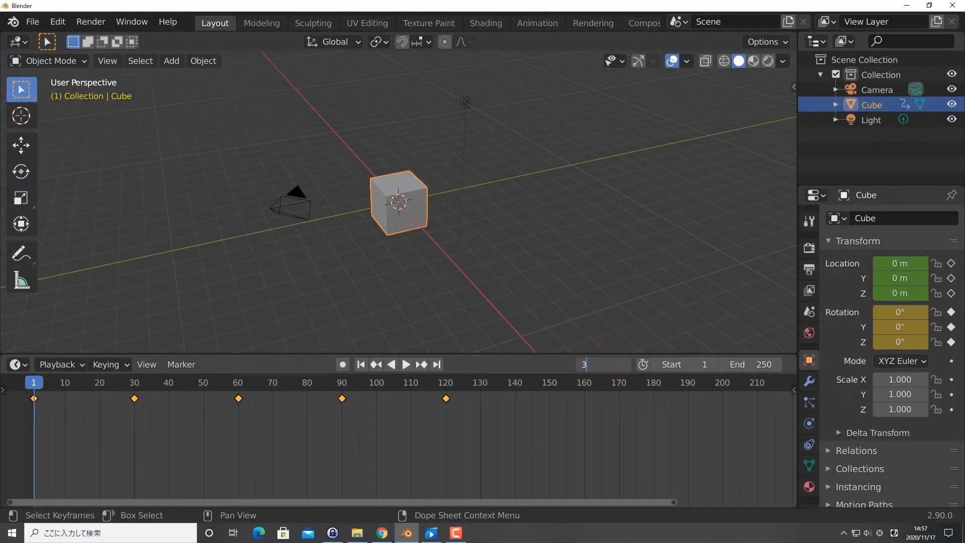
type("30")
key("Return")
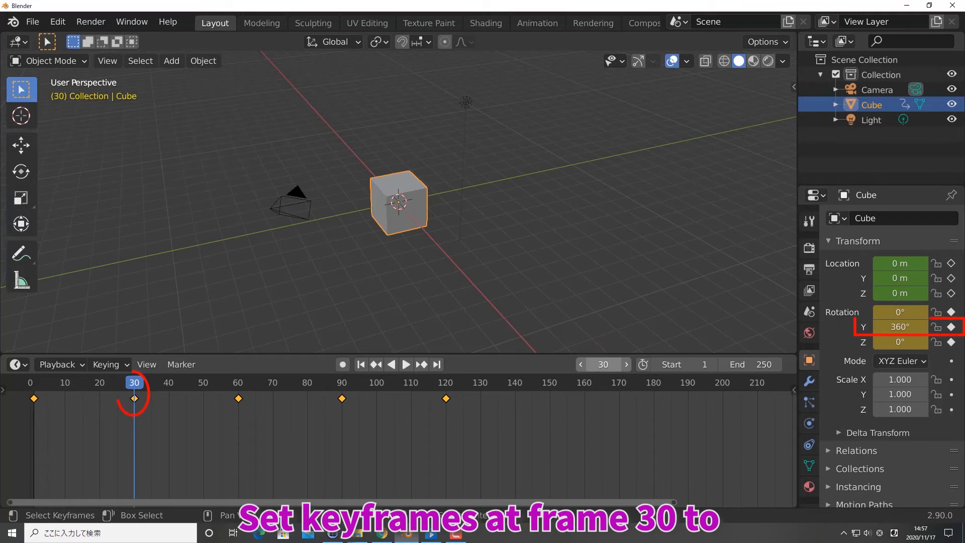
left_click(605, 363)
type("60")
key("Return")
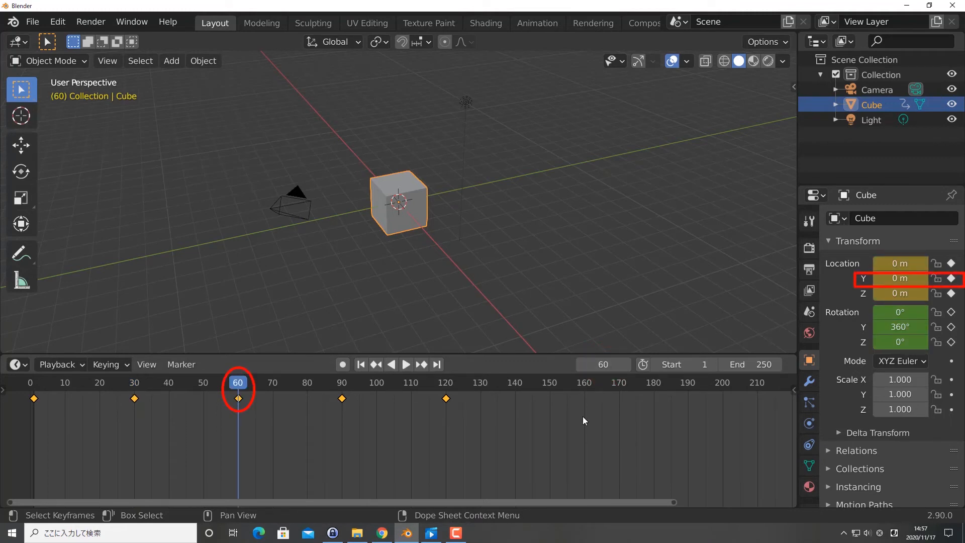
left_click(603, 365)
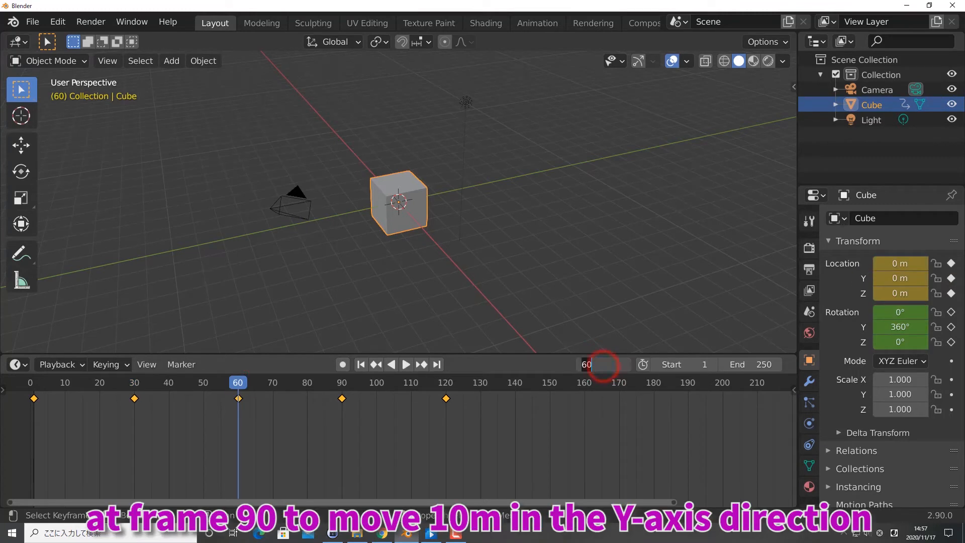
type("90")
key("Return")
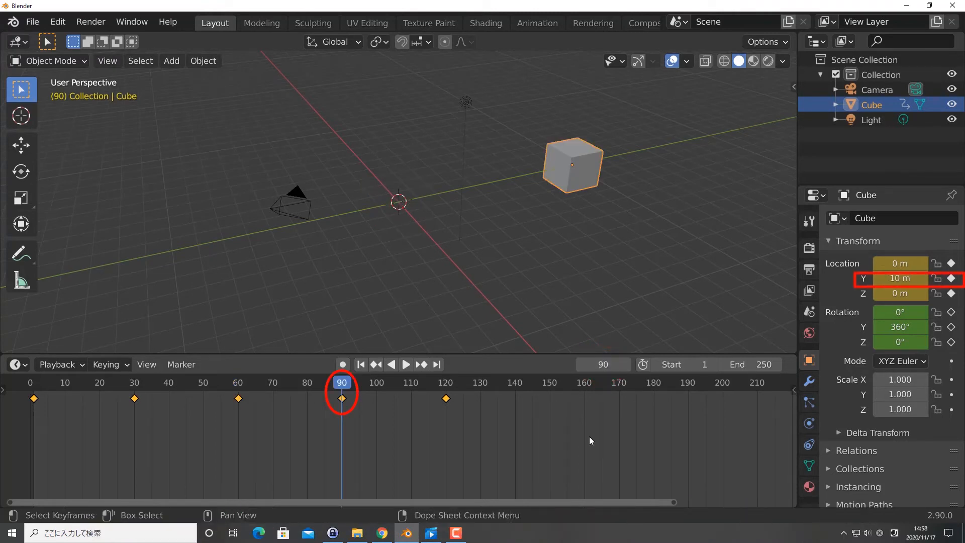
left_click(597, 364)
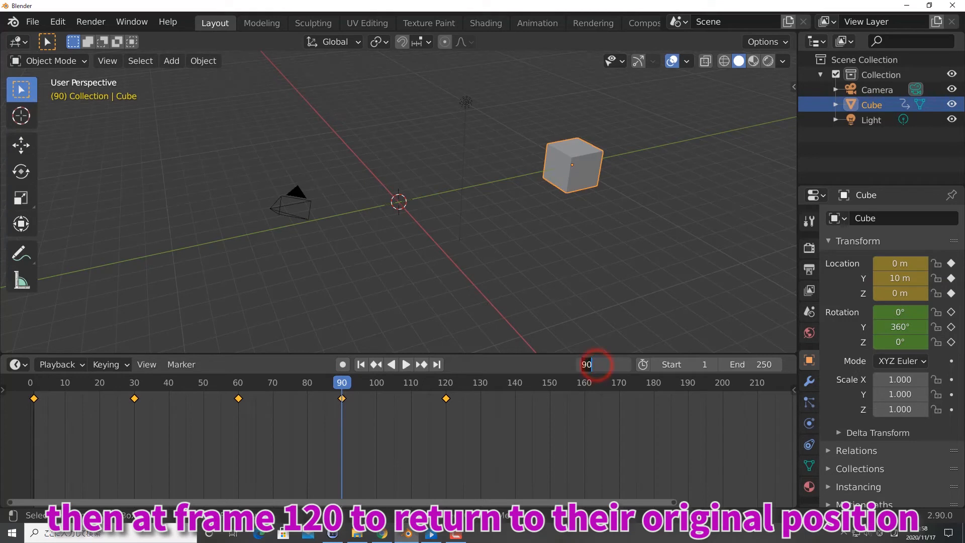
key("Return")
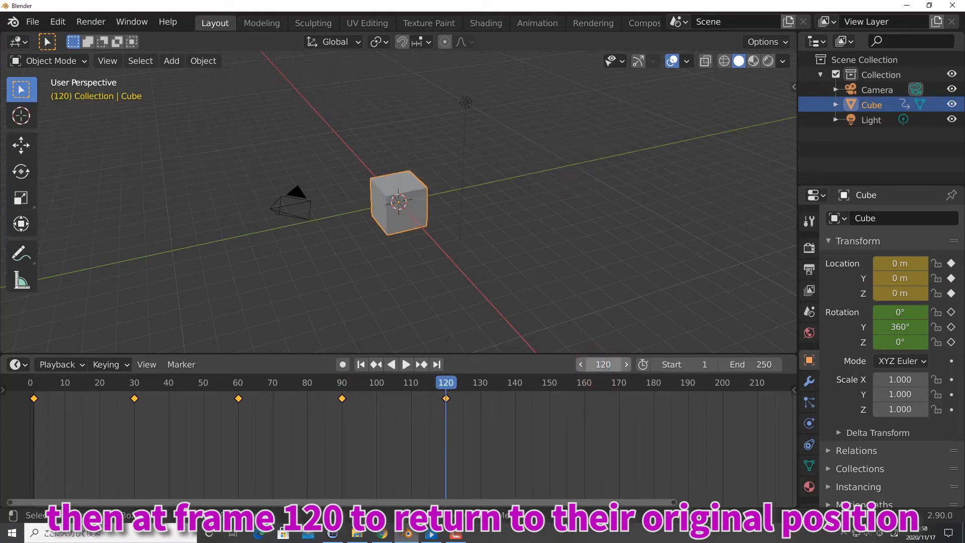
Step: Play the cube's rotating and moving animation from frame 1 until past the last keyframe
left_click_drag(445, 382, 34, 390)
key("space")
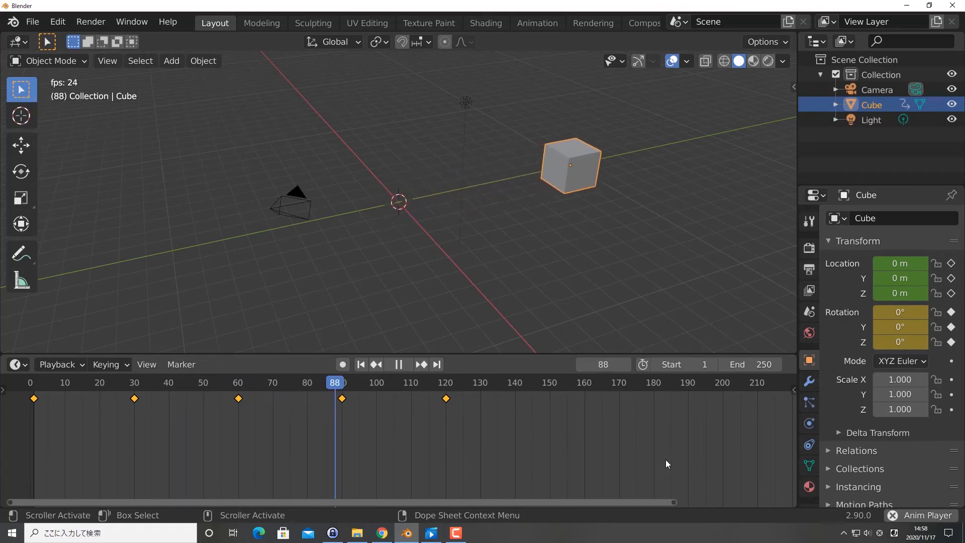
key("space")
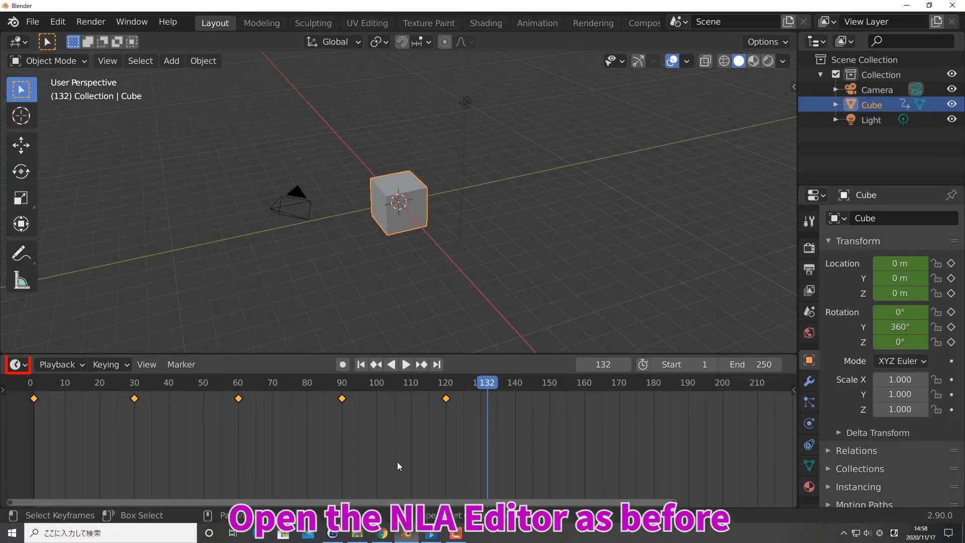
Step: Show the cube's keyframed action in the Nonlinear Animation editor and return to frame 1
left_click(24, 364)
left_click(220, 297)
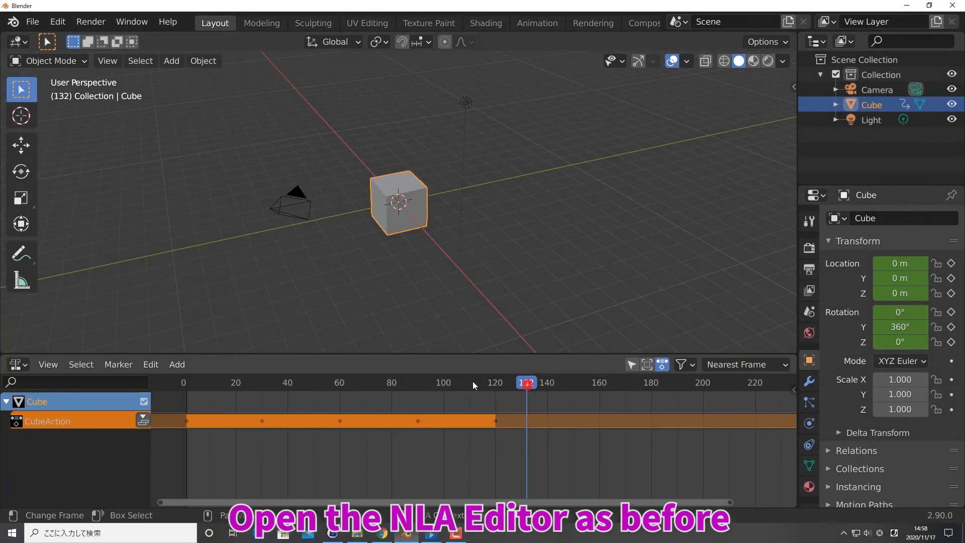
left_click(185, 385)
scroll(357, 452, "up", 3)
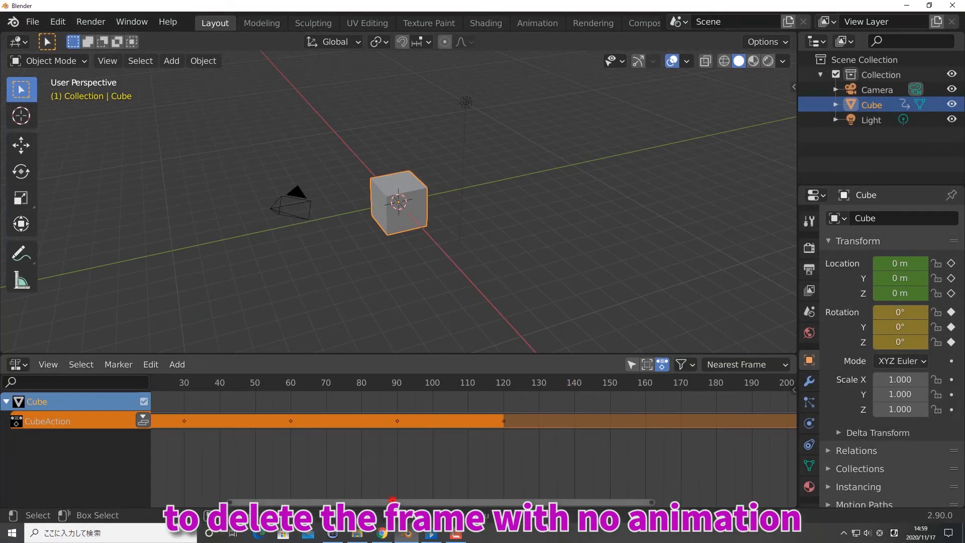
Step: Push the cube's action down into an NLA strip and split the strip at frame 30
left_click_drag(304, 497, 316, 490)
scroll(321, 476, "up", 1)
left_click(278, 383)
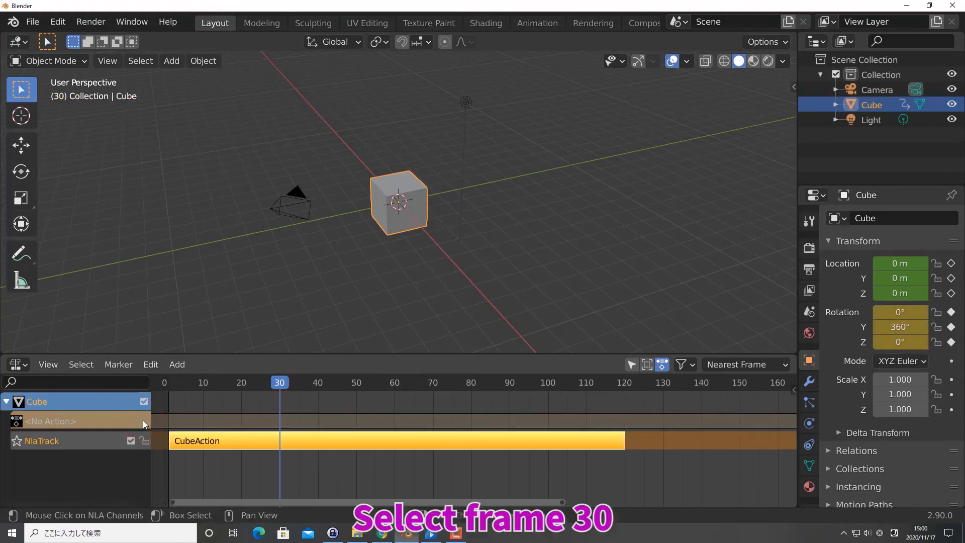
right_click(208, 439)
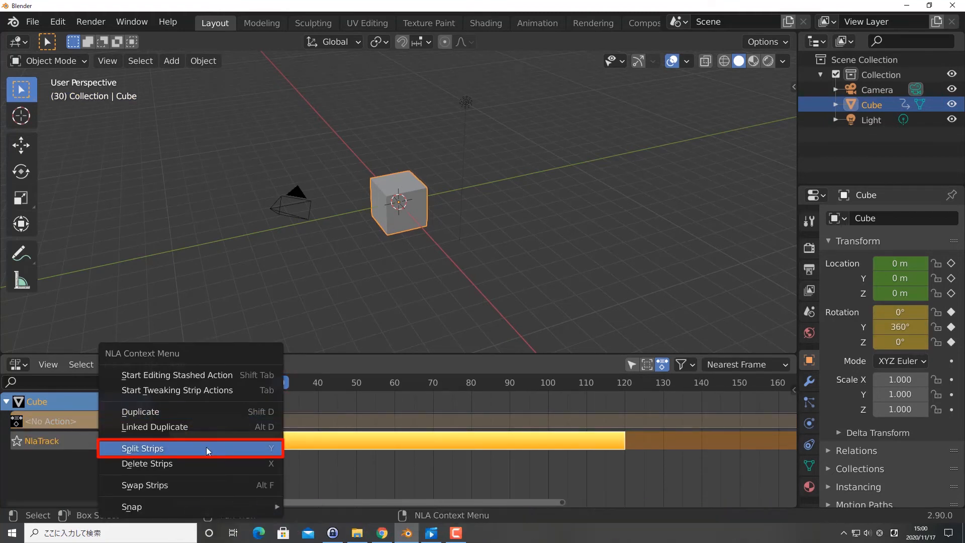
left_click(206, 448)
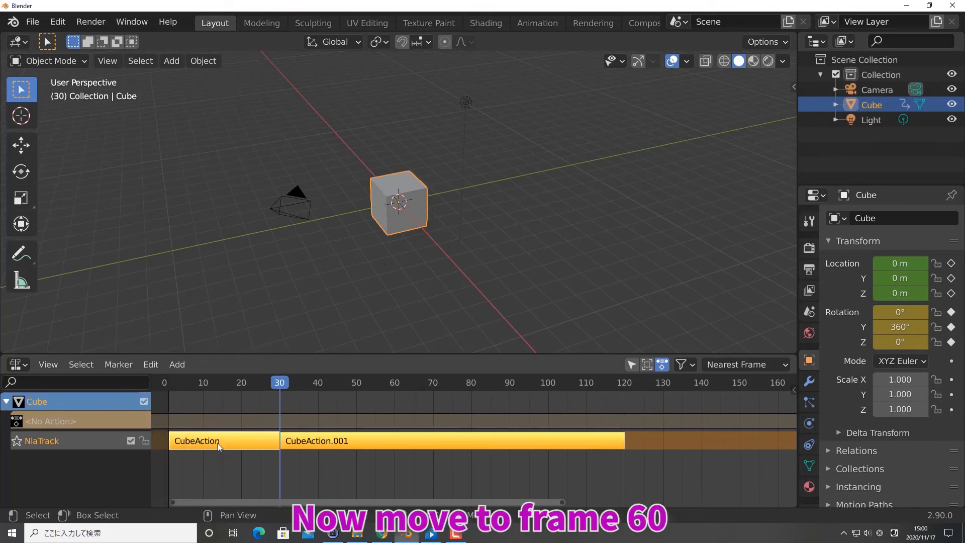
Step: Split the strip that starts at frame 30 again at frame 60
left_click(395, 383)
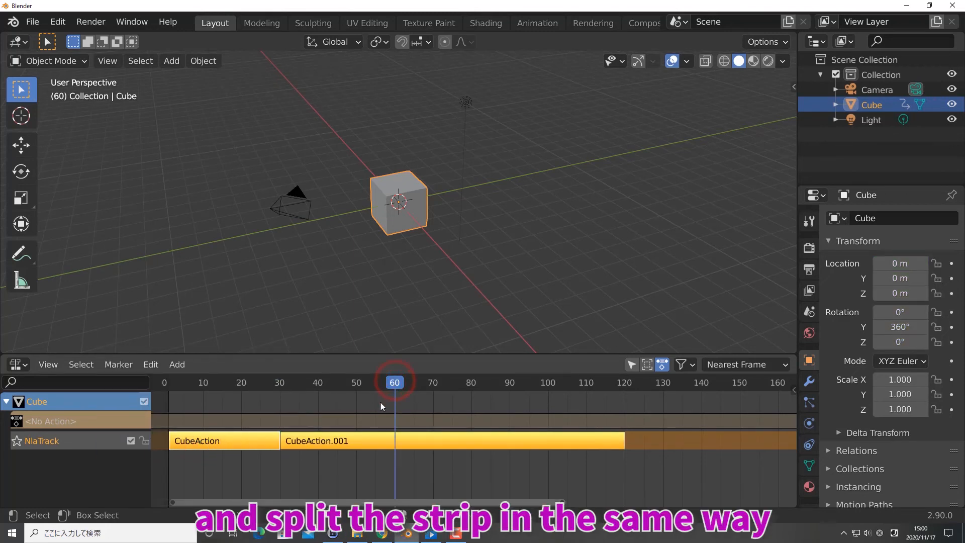
left_click(372, 436)
right_click(346, 439)
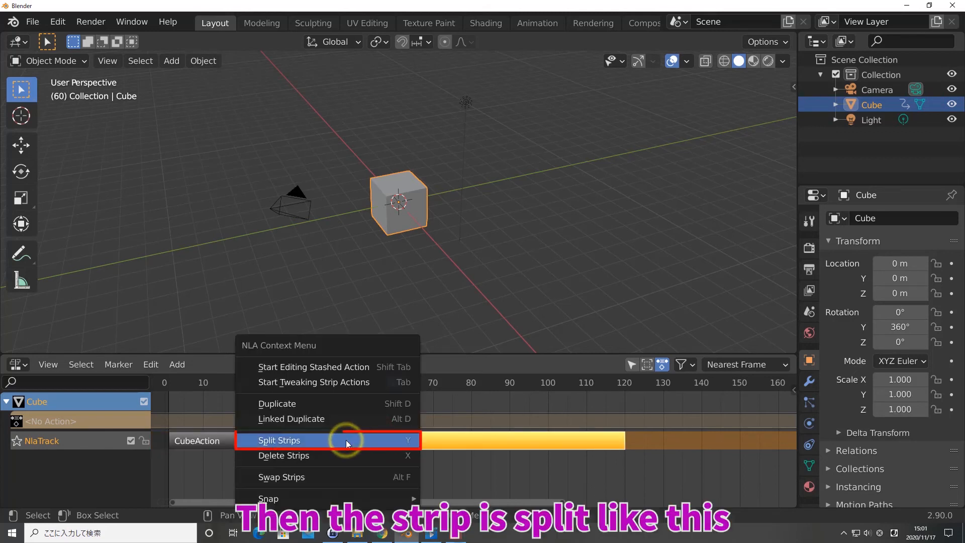
left_click(346, 439)
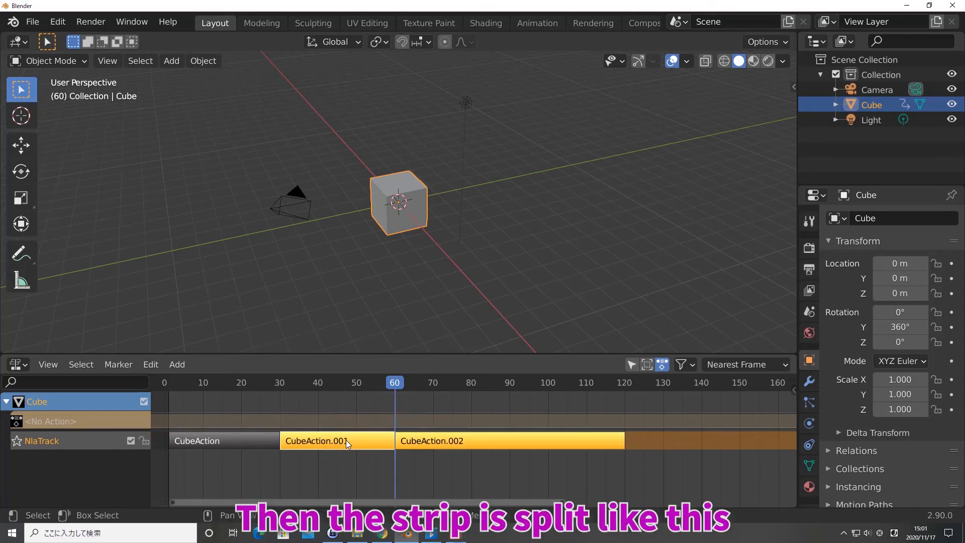
Step: Delete the strip between frames 30 and 60, and move the following strip to start at frame 30 against the first strip
left_click(346, 439)
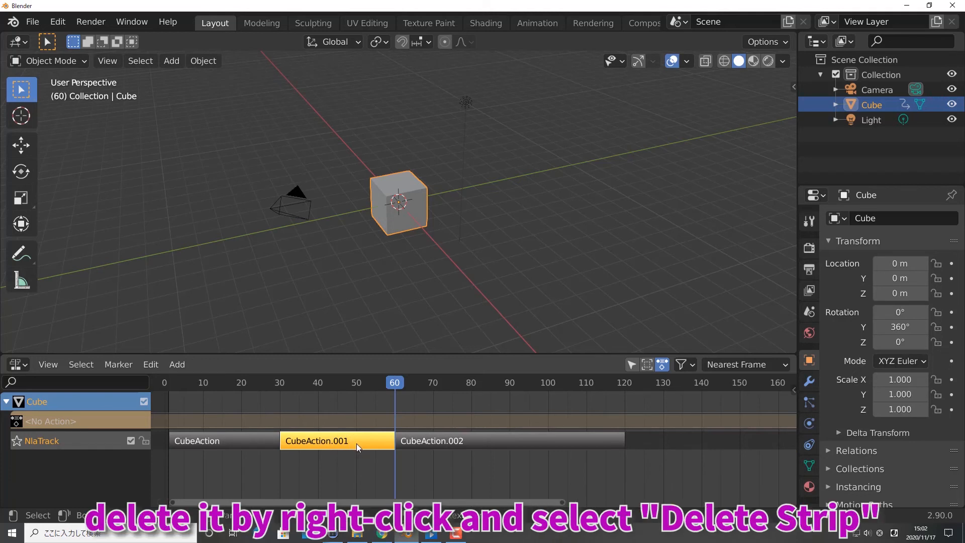
right_click(360, 446)
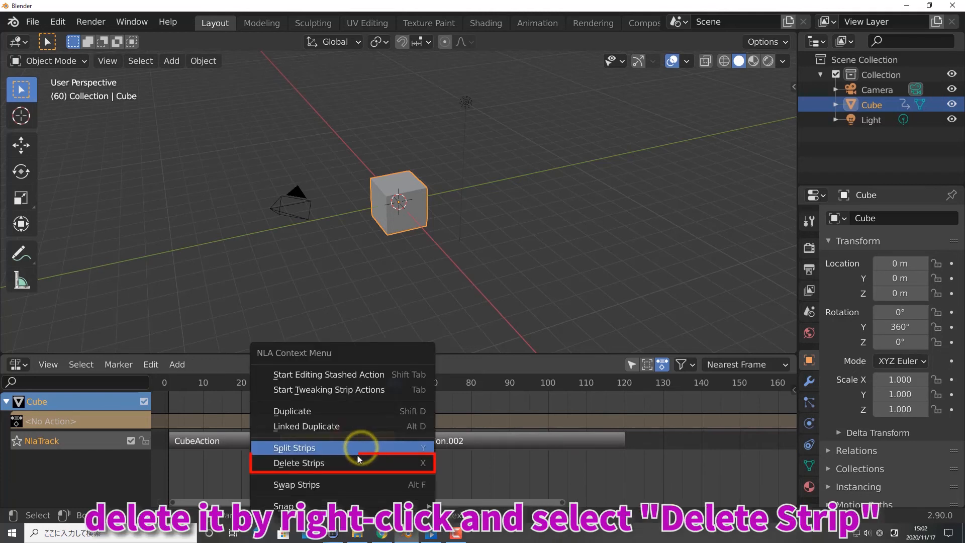
left_click(354, 460)
left_click(441, 439)
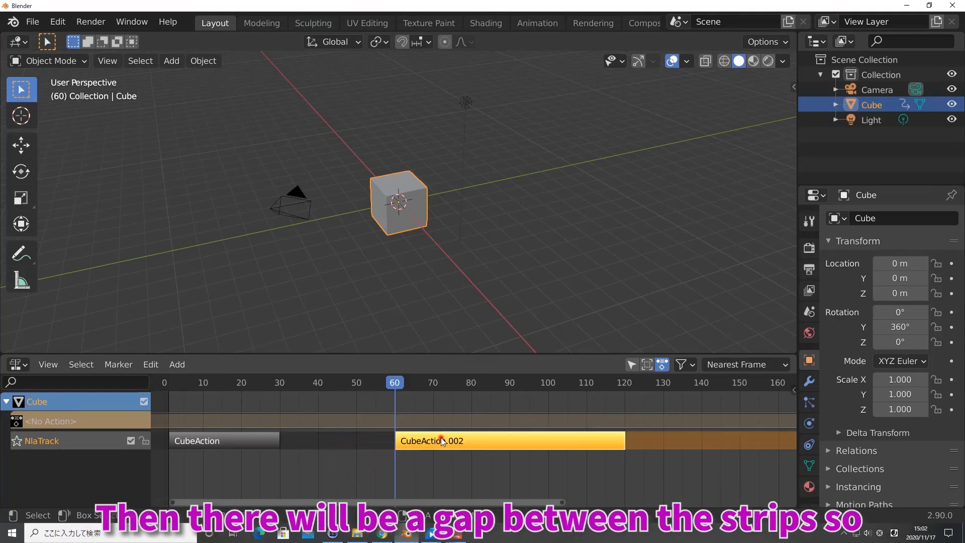
key("g")
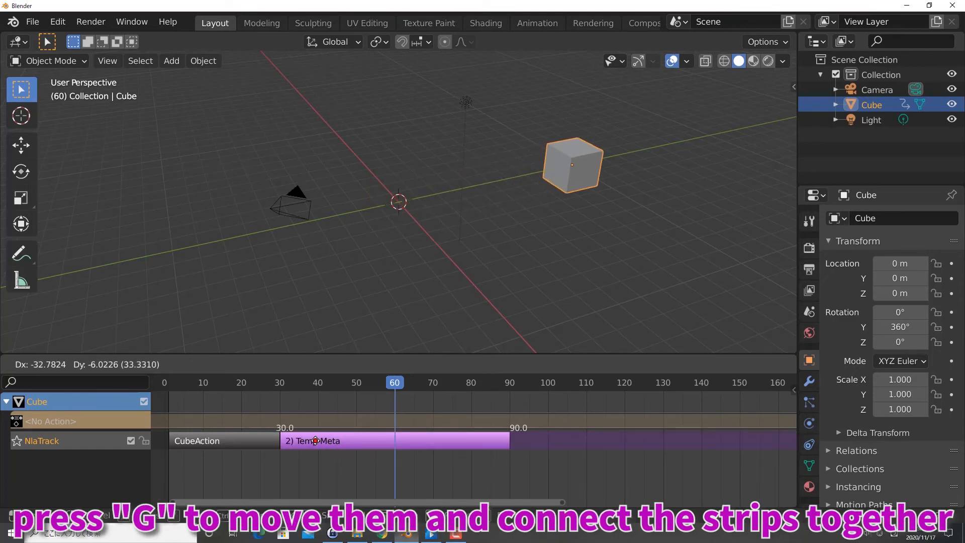
left_click(315, 441)
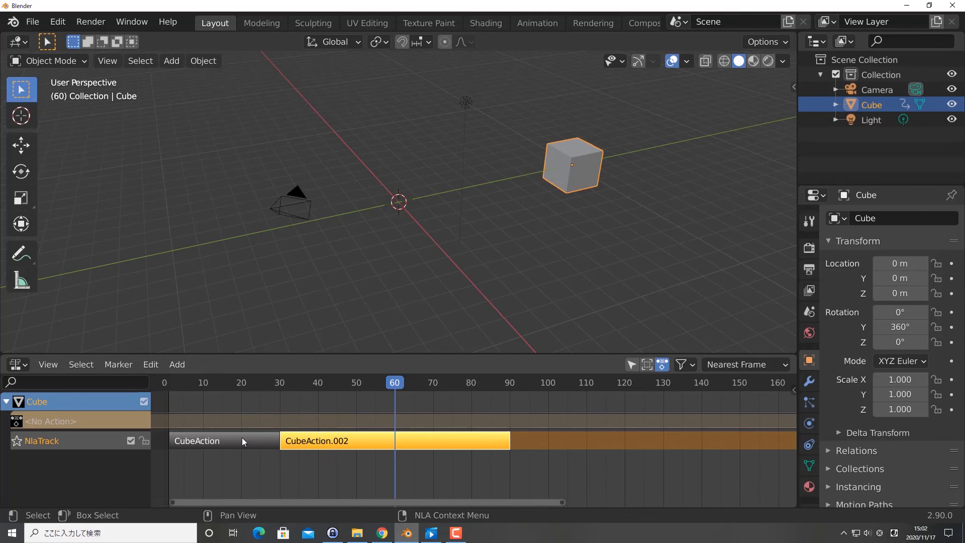
Step: Combine the two adjoining strips into one Meta strip and play the animation from frame 1
left_click(242, 441, "ctrl")
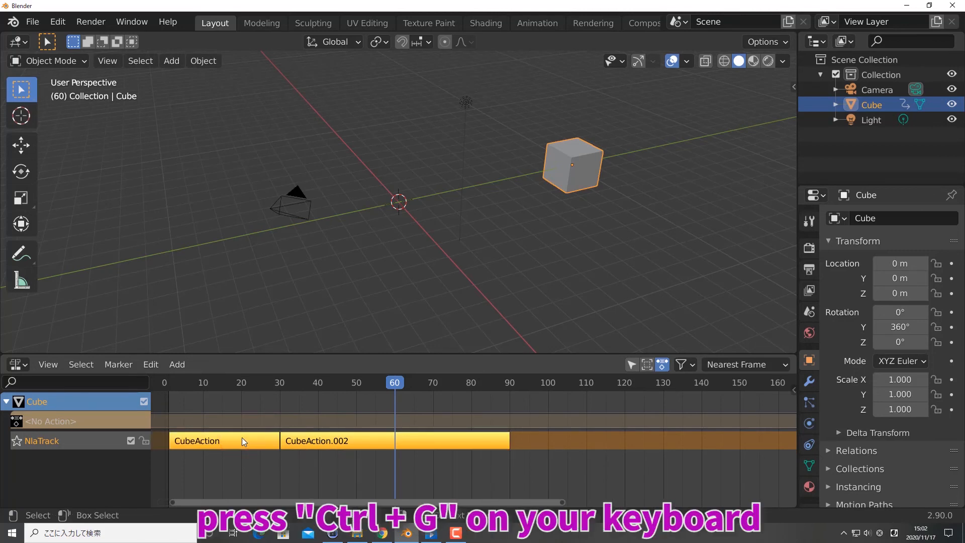
key("ctrl+g")
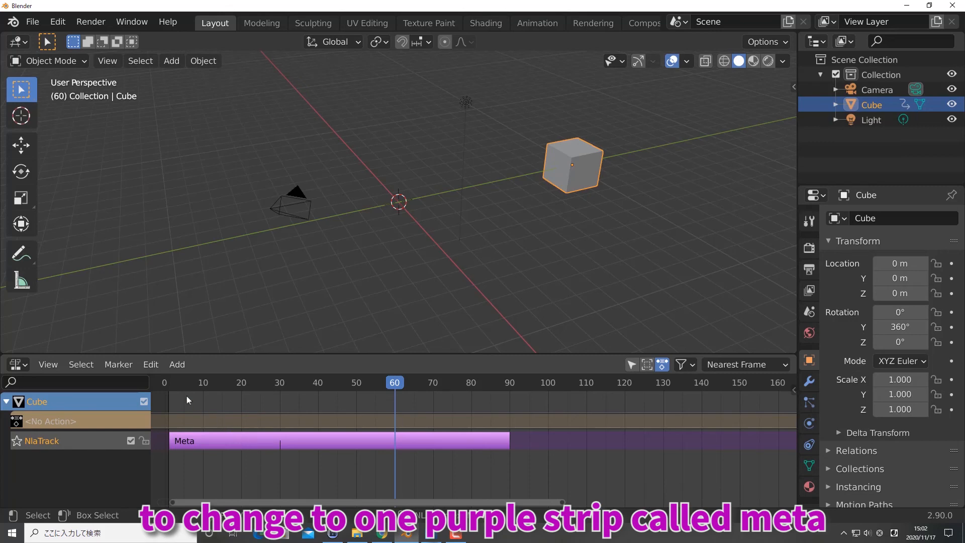
left_click(170, 384)
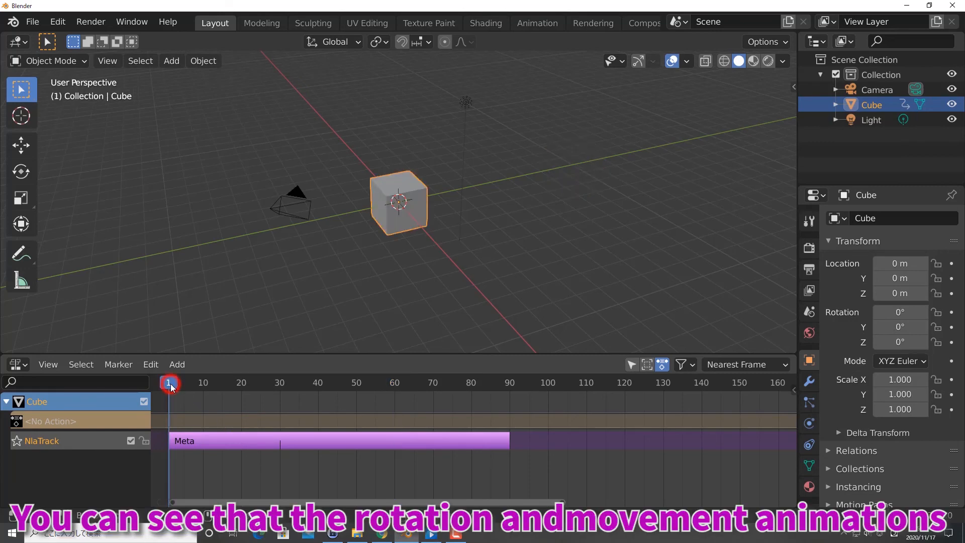
key("space")
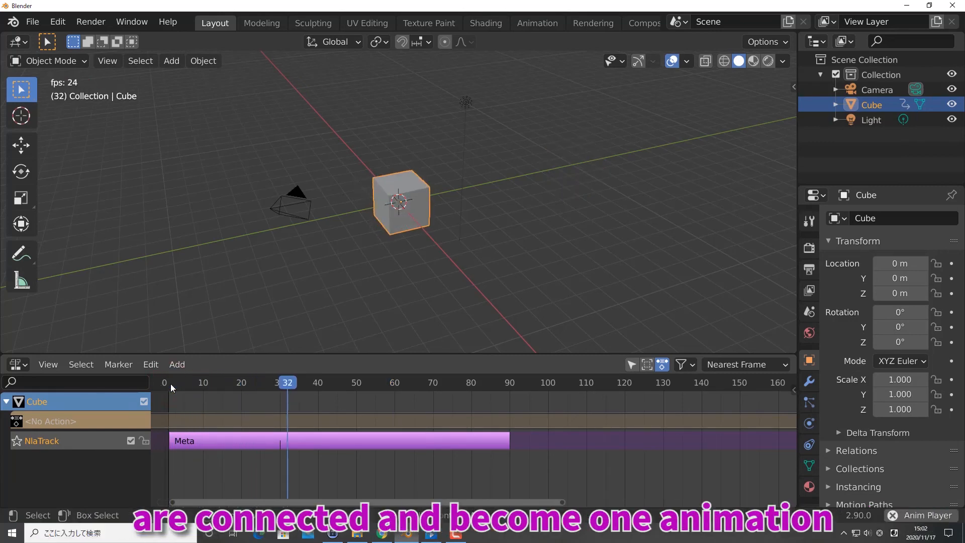